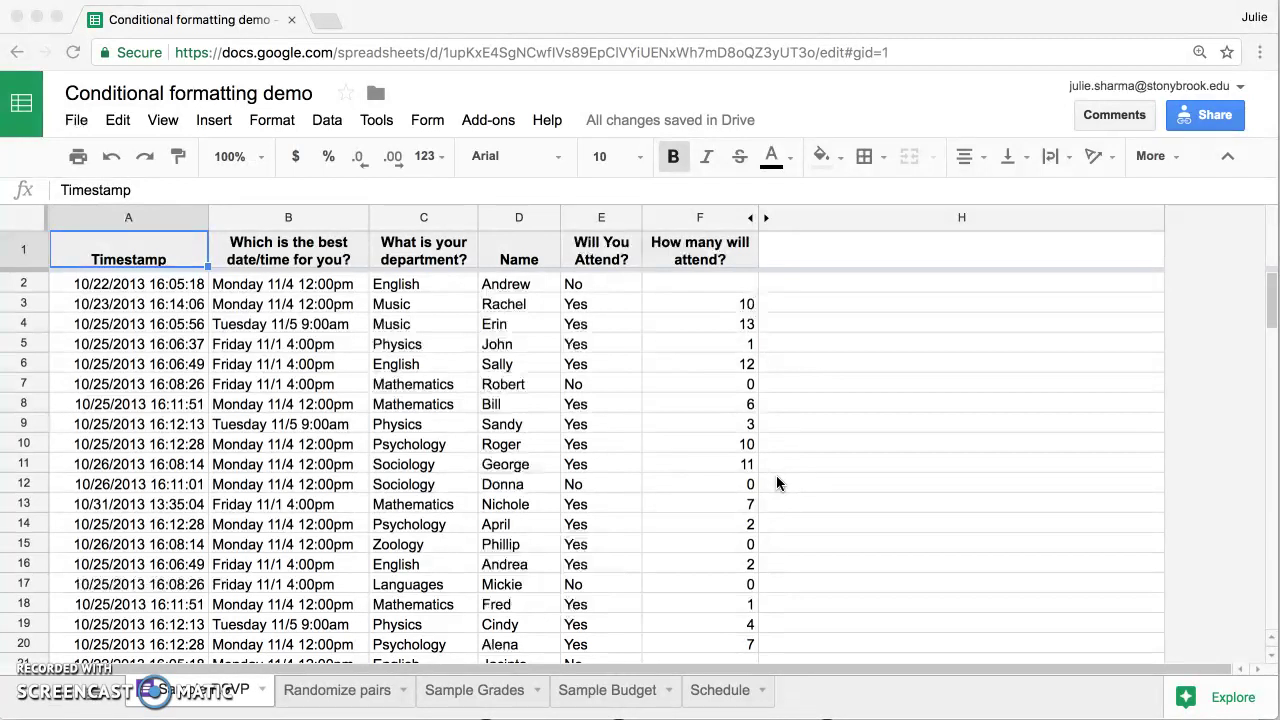
# - Select column D, the Name column of the RSVP responses sheet
pyautogui.click(507, 218)
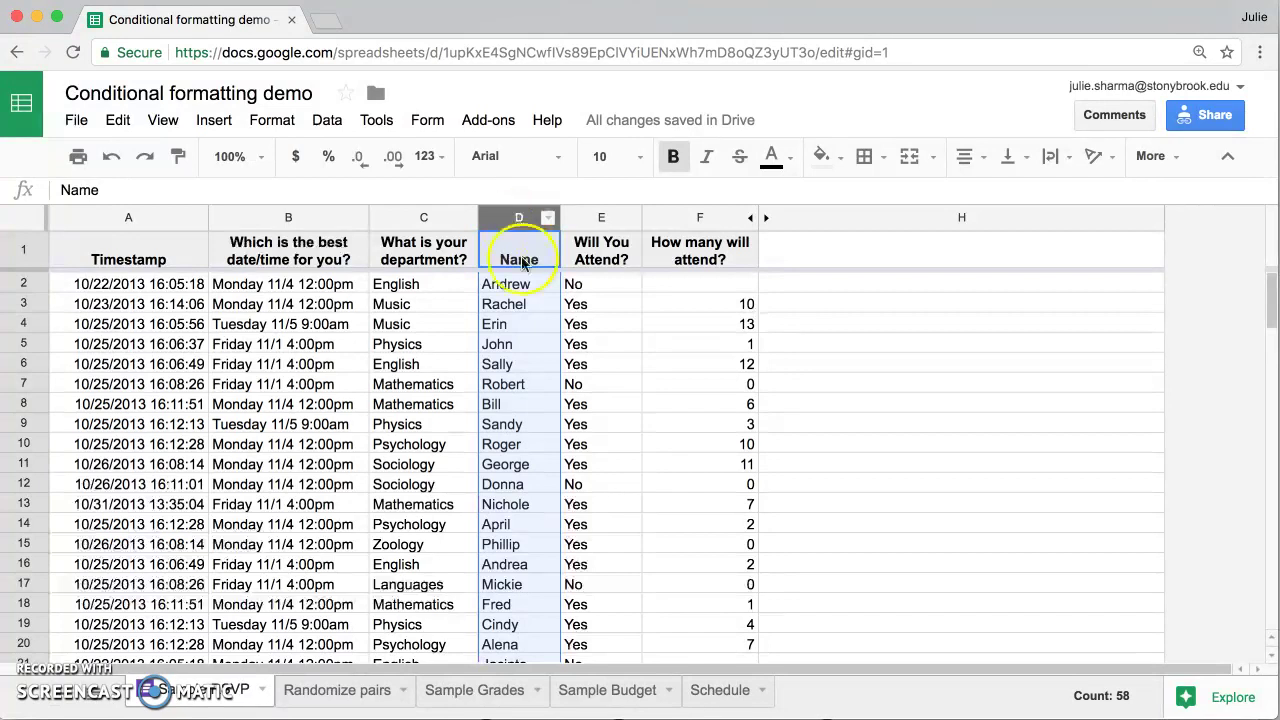
# - Start a conditional formatting rule on D1:D122 using the 'Custom formula is' condition
pyautogui.click(268, 125)
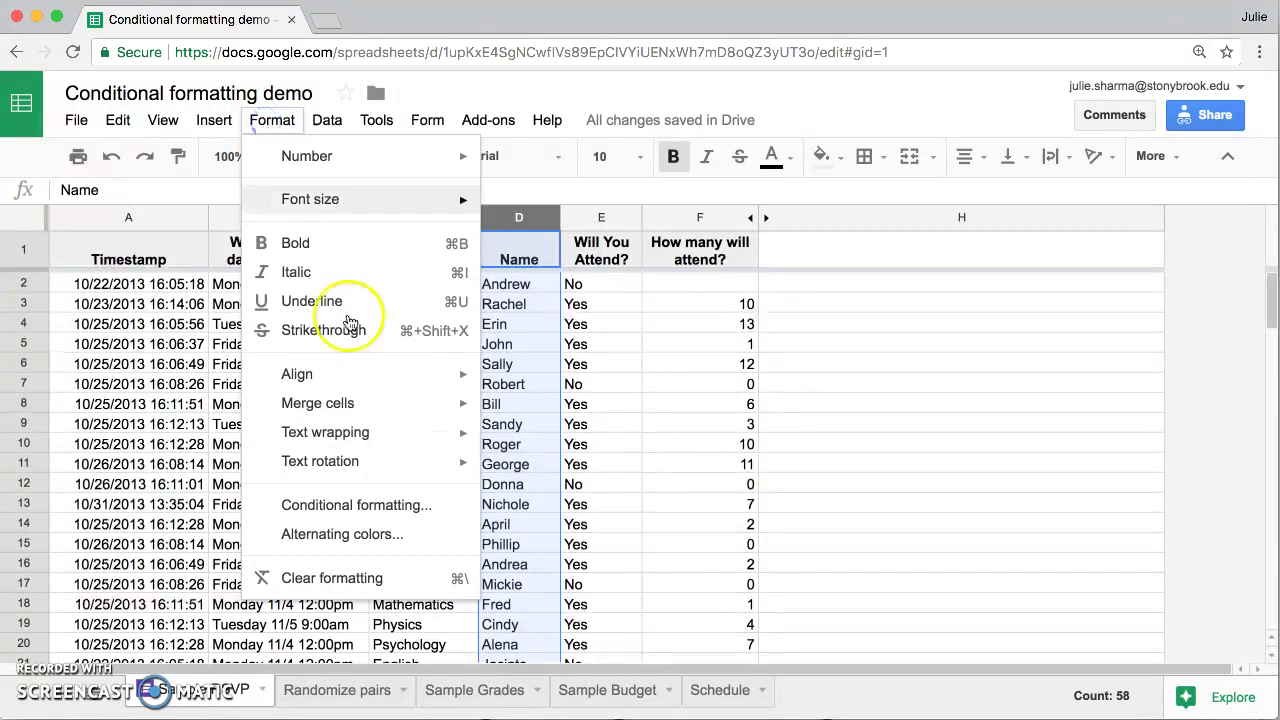
pyautogui.click(453, 509)
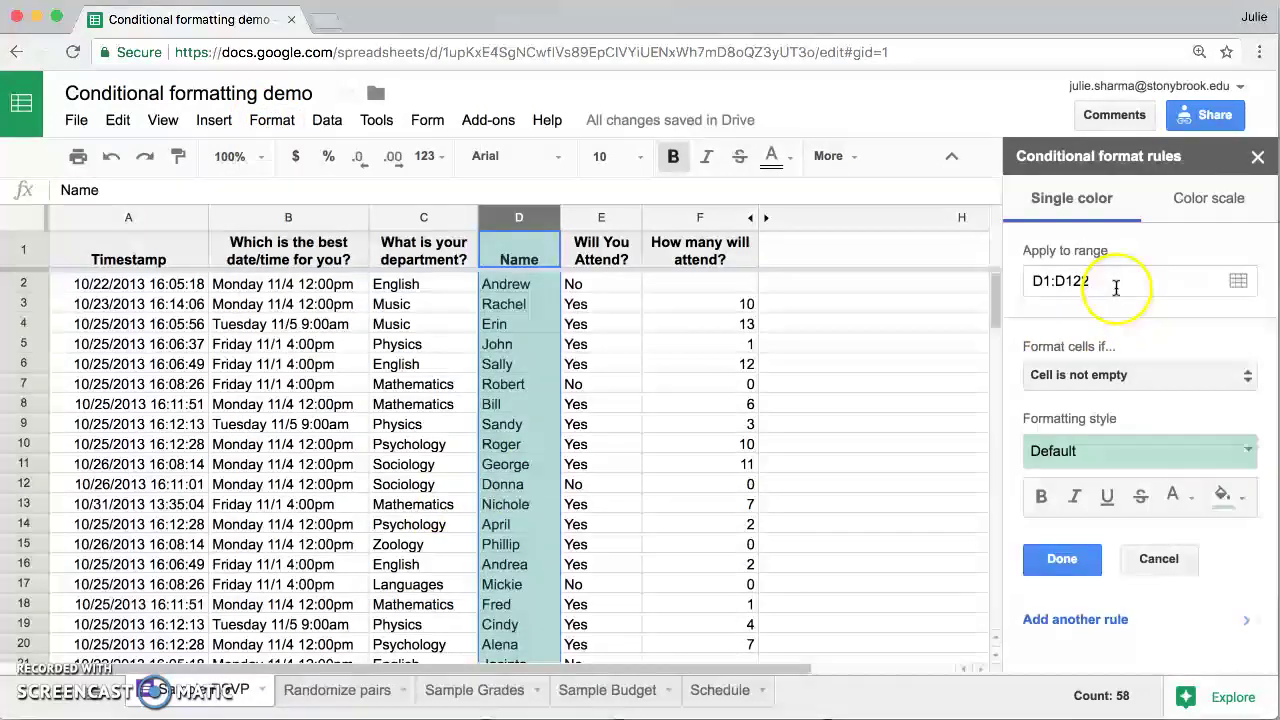
pyautogui.click(1114, 378)
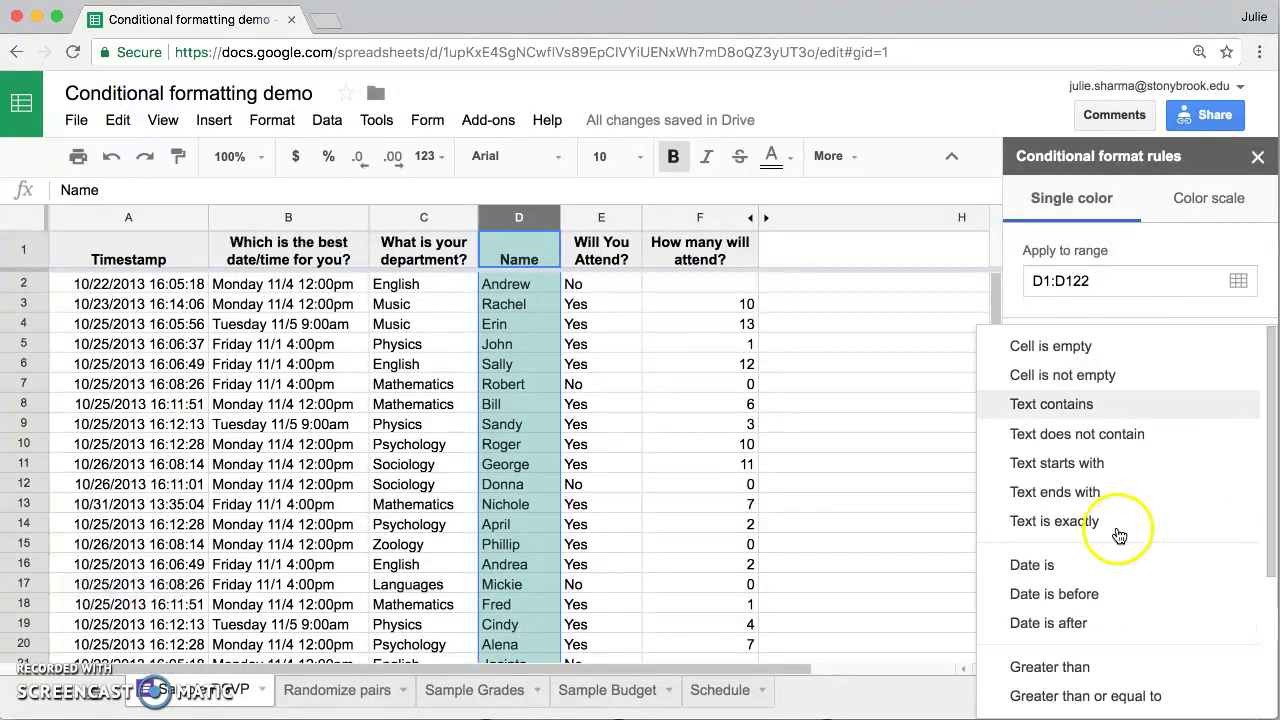
pyautogui.scroll(-3, 1119, 536)
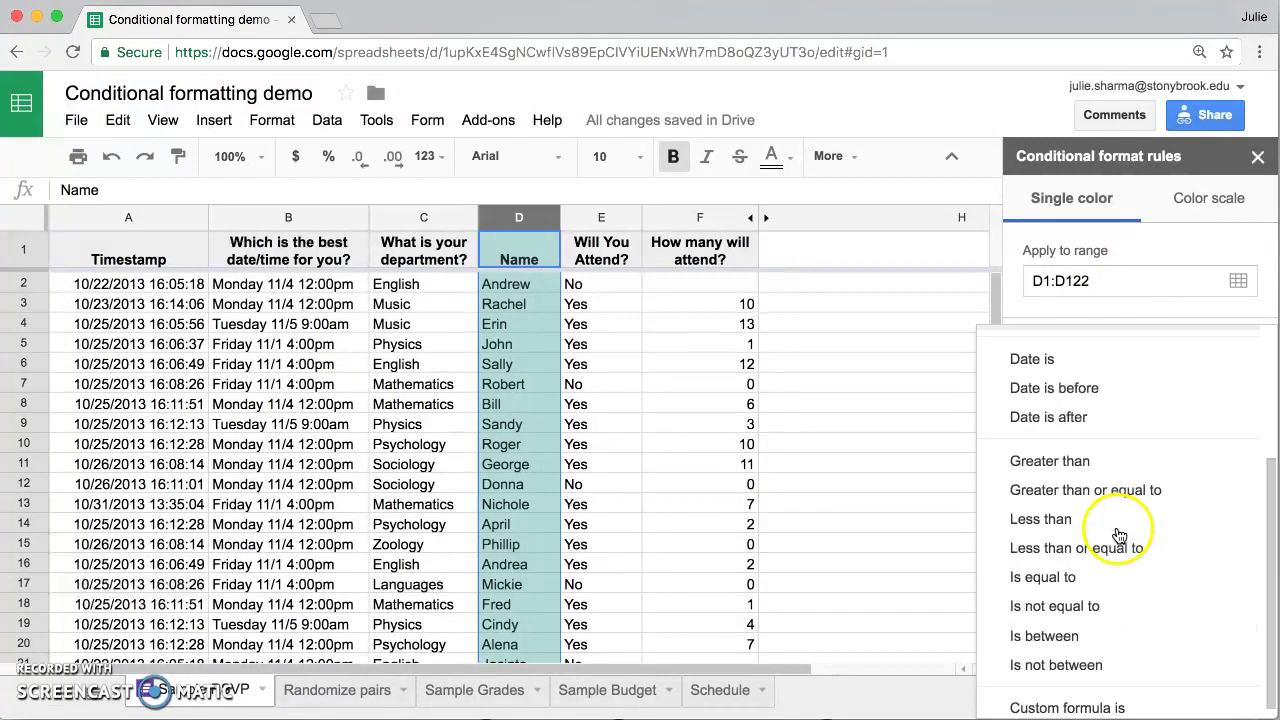
pyautogui.click(1121, 698)
pyautogui.click(1094, 414)
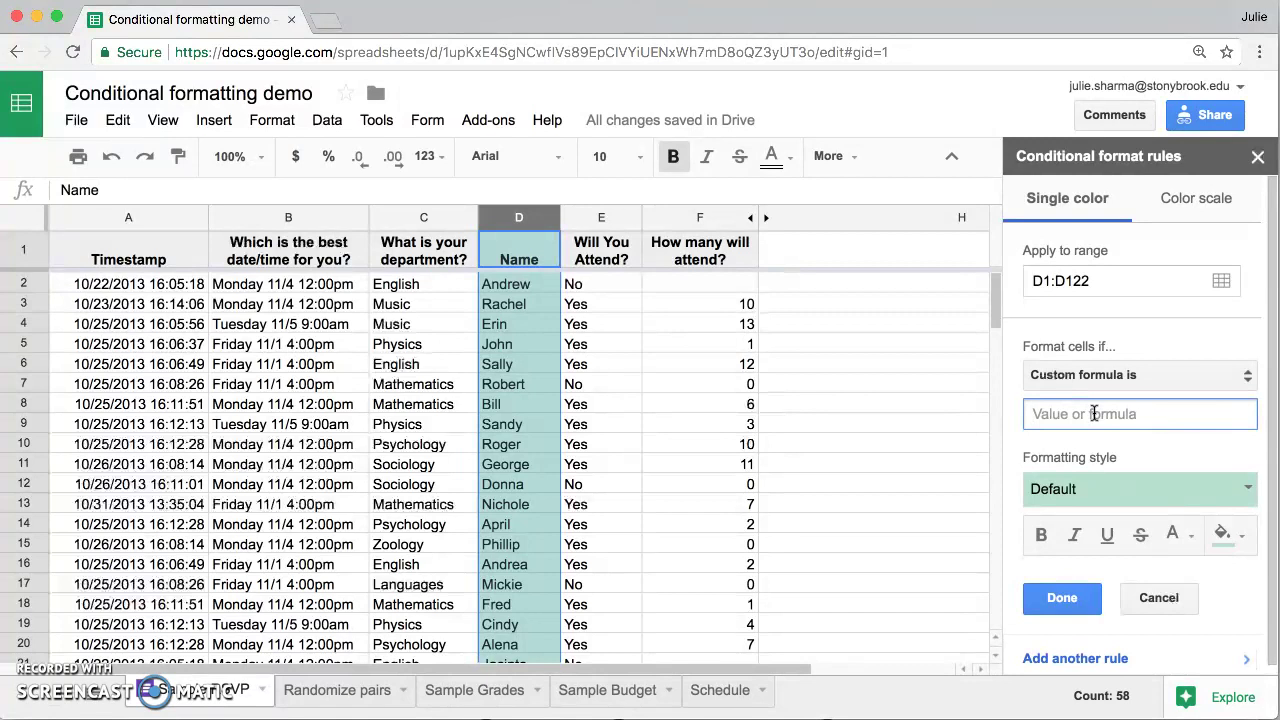
# - Enter the custom formula =countif($D:$D,D1)>1 so repeated names get highlighted
pyautogui.write('=counit')
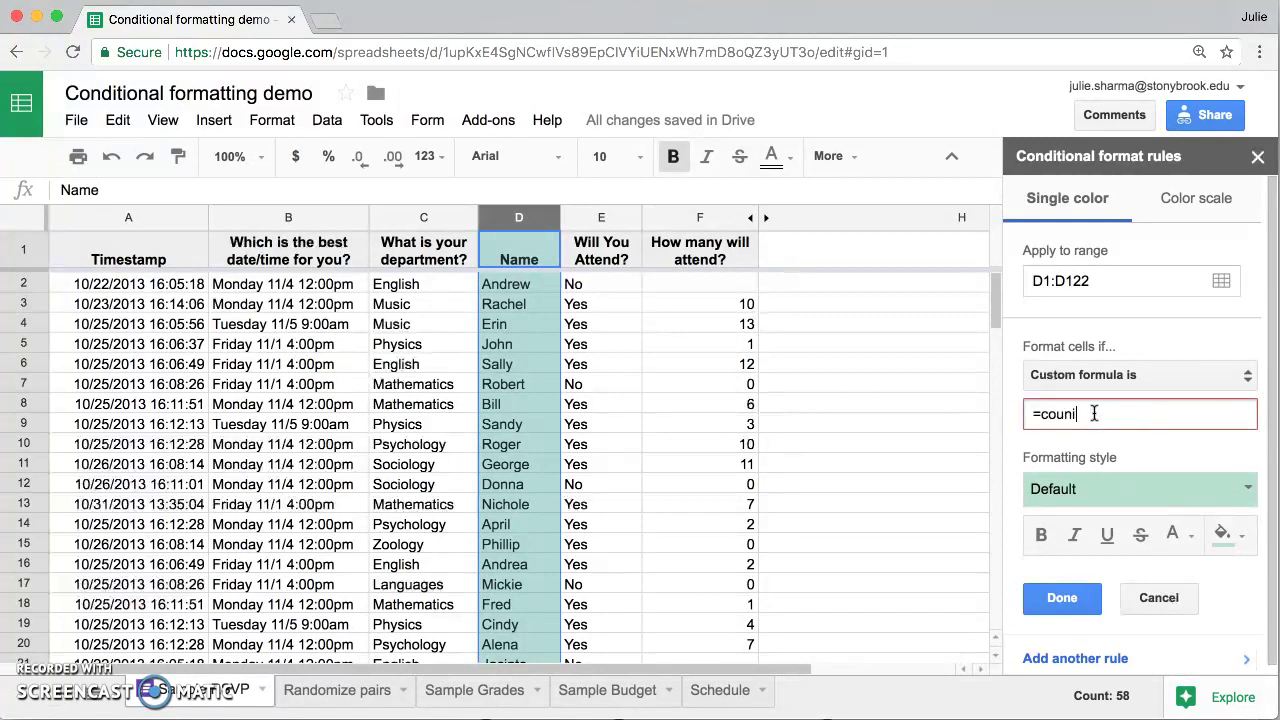
pyautogui.press('BackSpace')
pyautogui.press('BackSpace')
pyautogui.write('tif(')
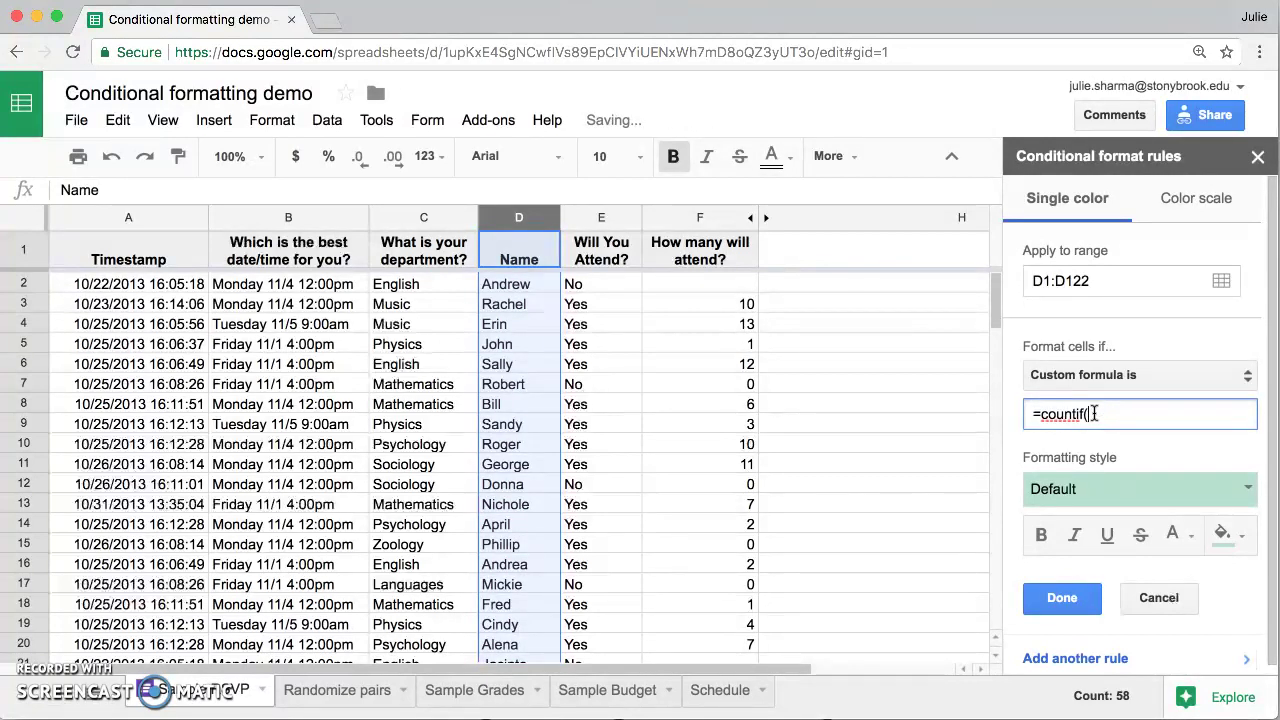
pyautogui.write('$D')
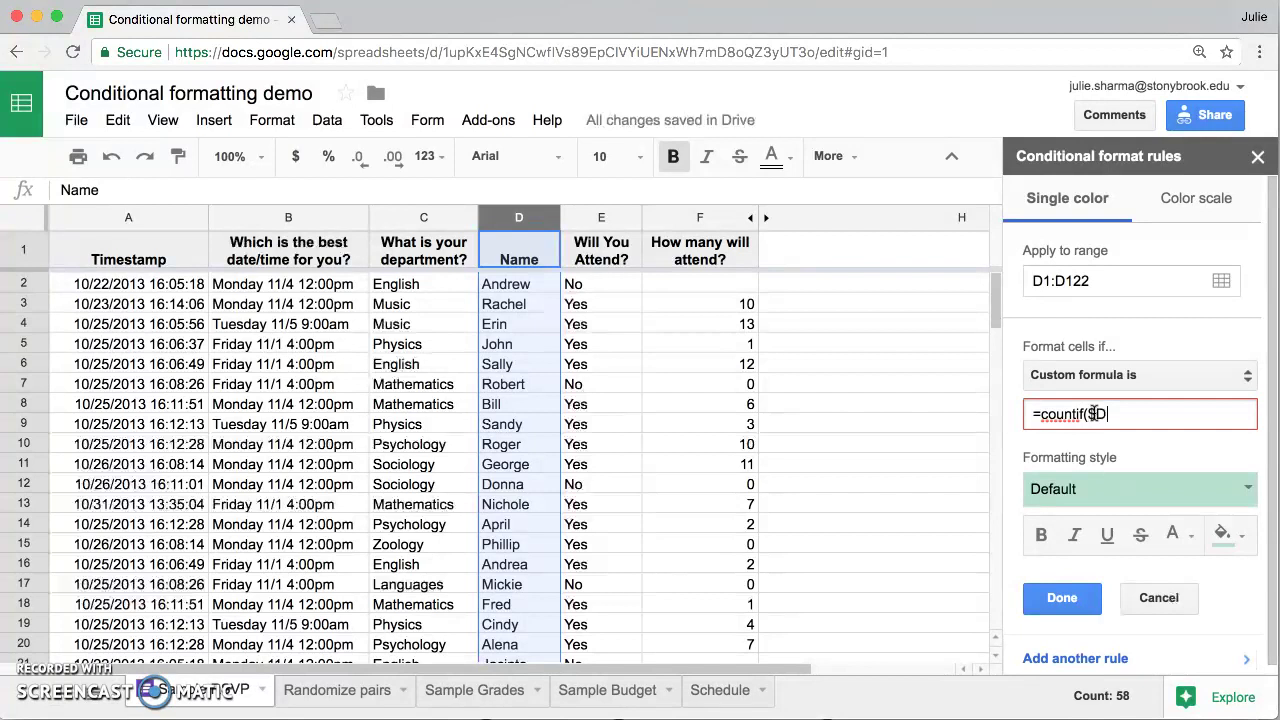
pyautogui.write(':$D')
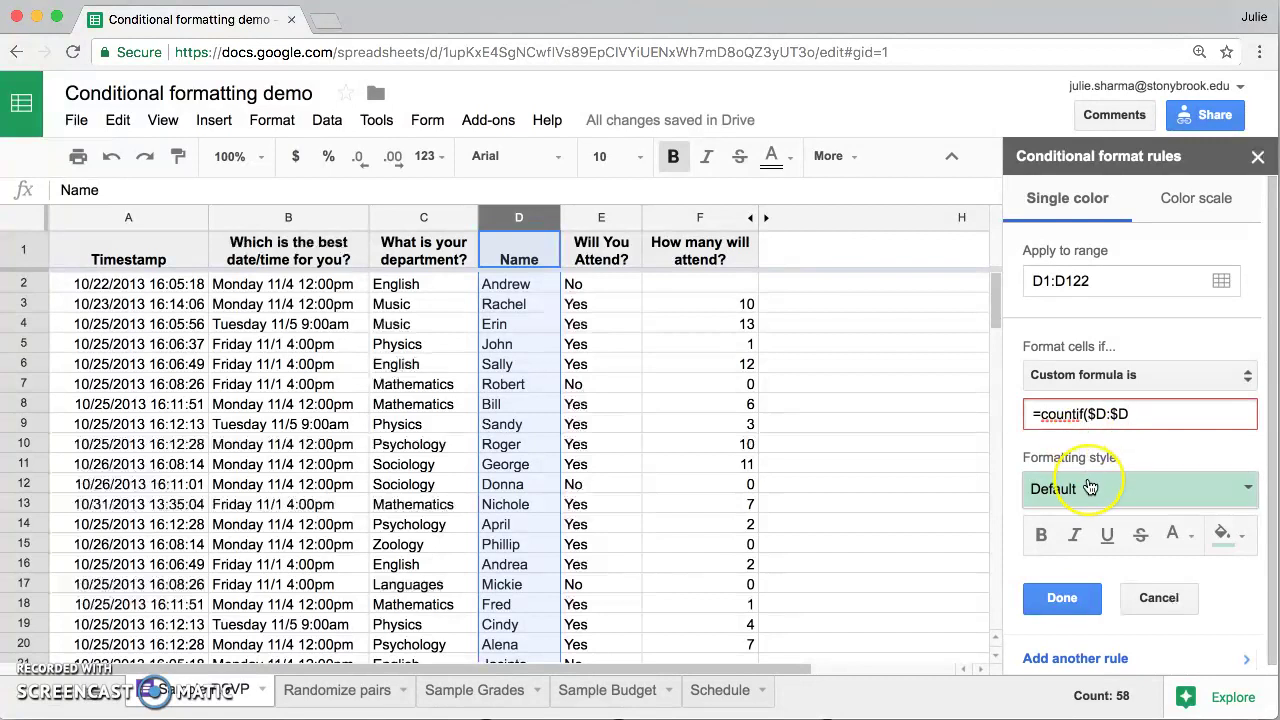
pyautogui.write(',D1')
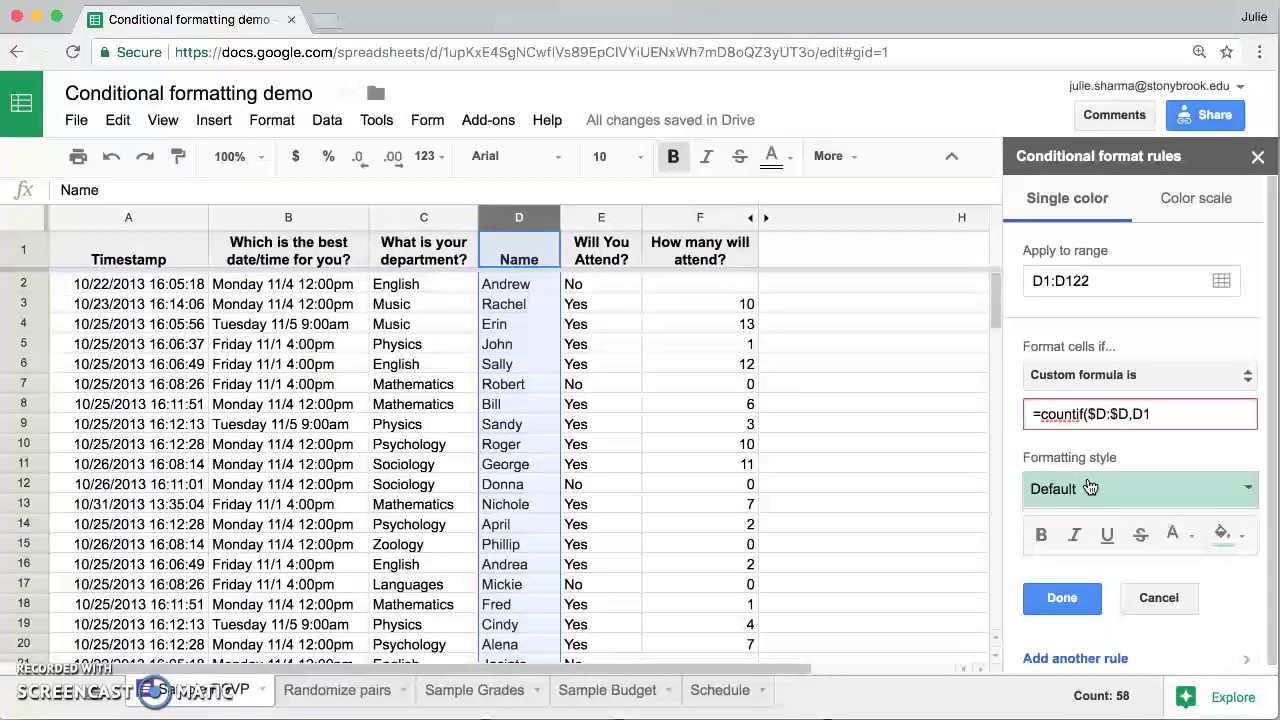
pyautogui.write(')')
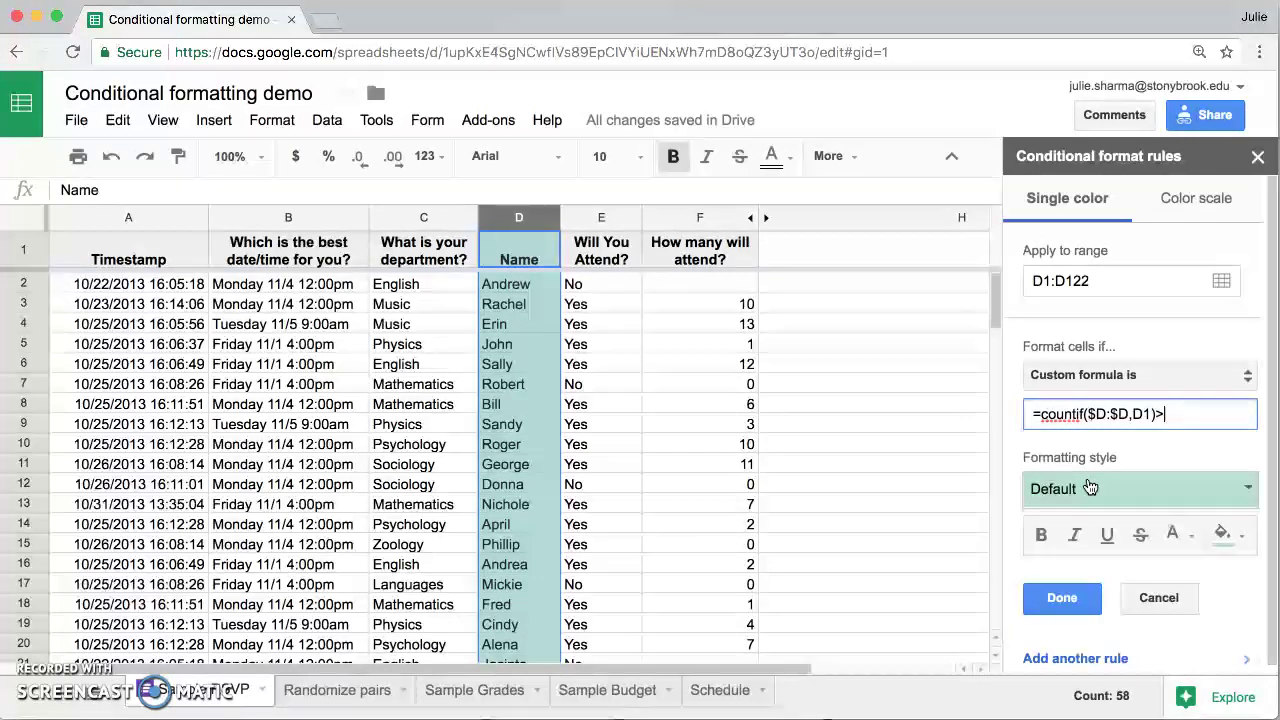
pyautogui.write('>')
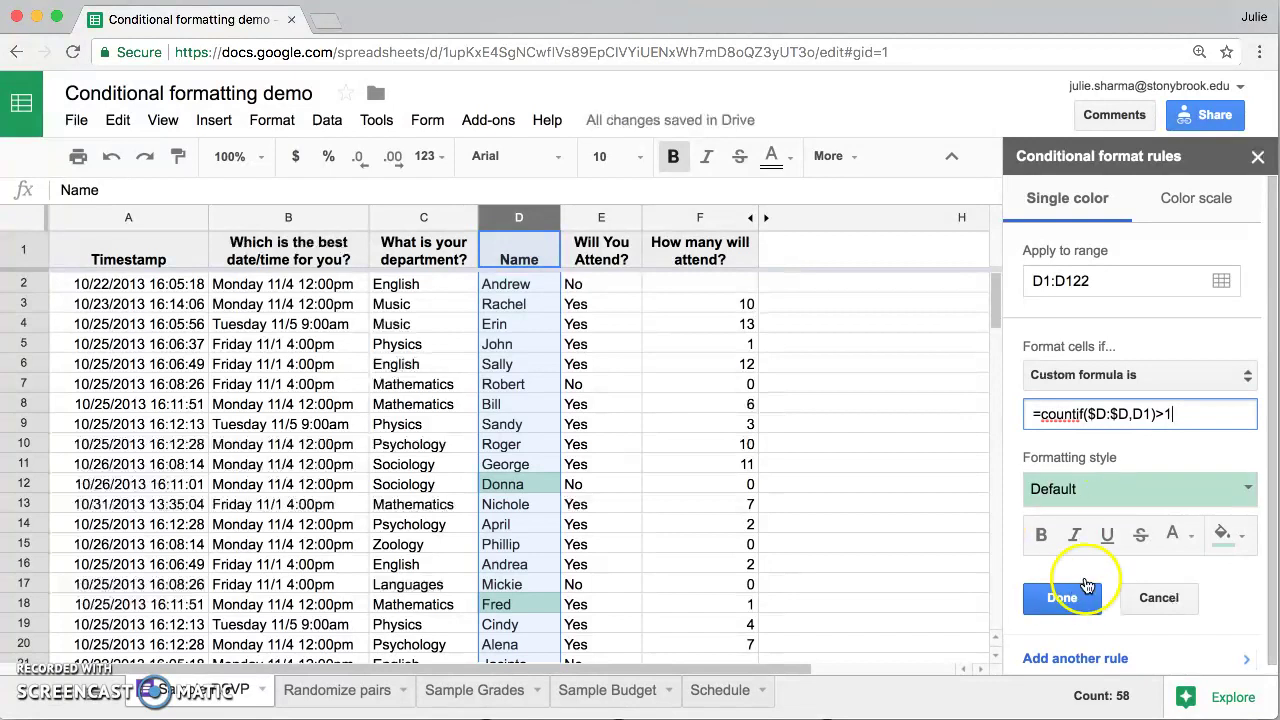
pyautogui.click(1116, 494)
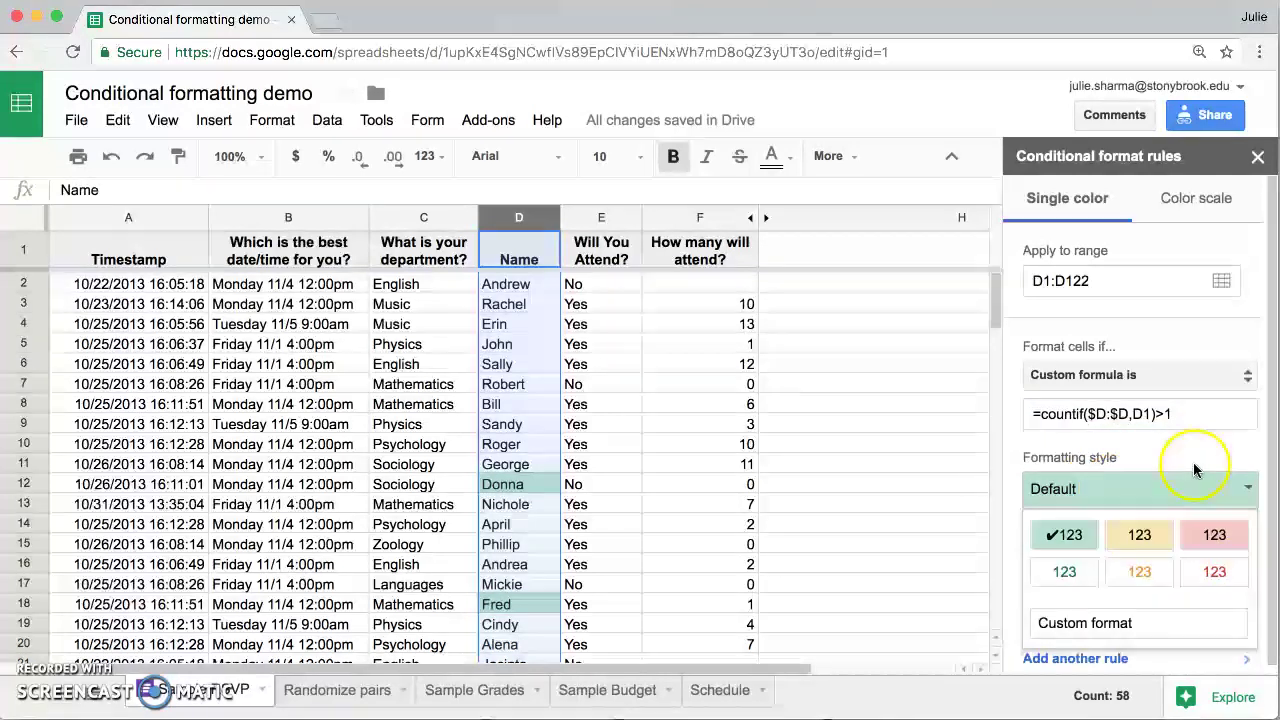
pyautogui.click(1180, 488)
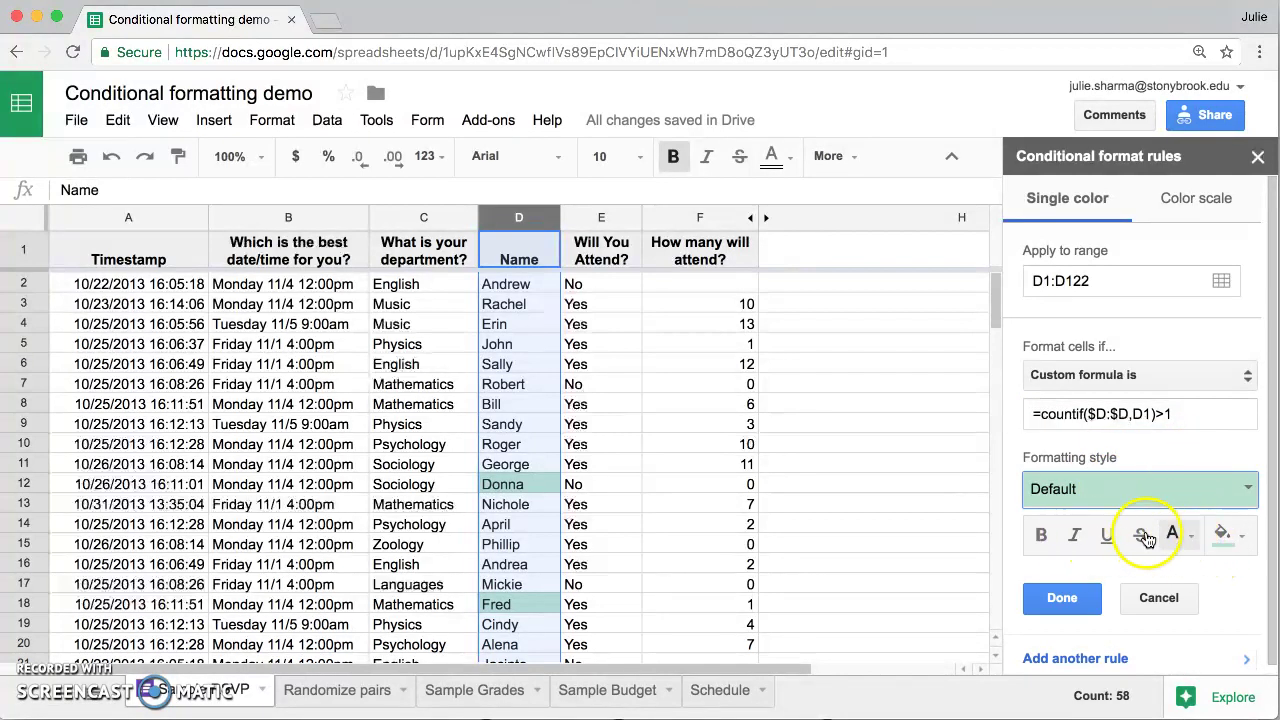
pyautogui.click(1042, 537)
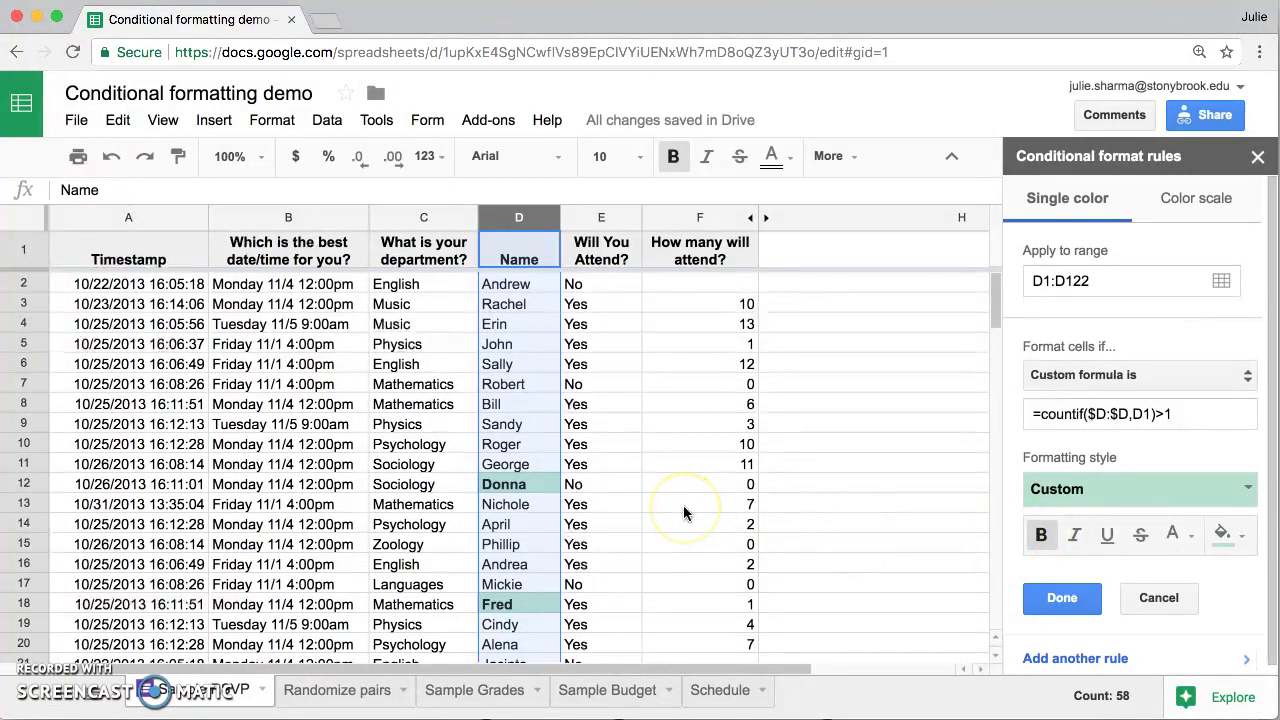
pyautogui.scroll(-1, 683, 505)
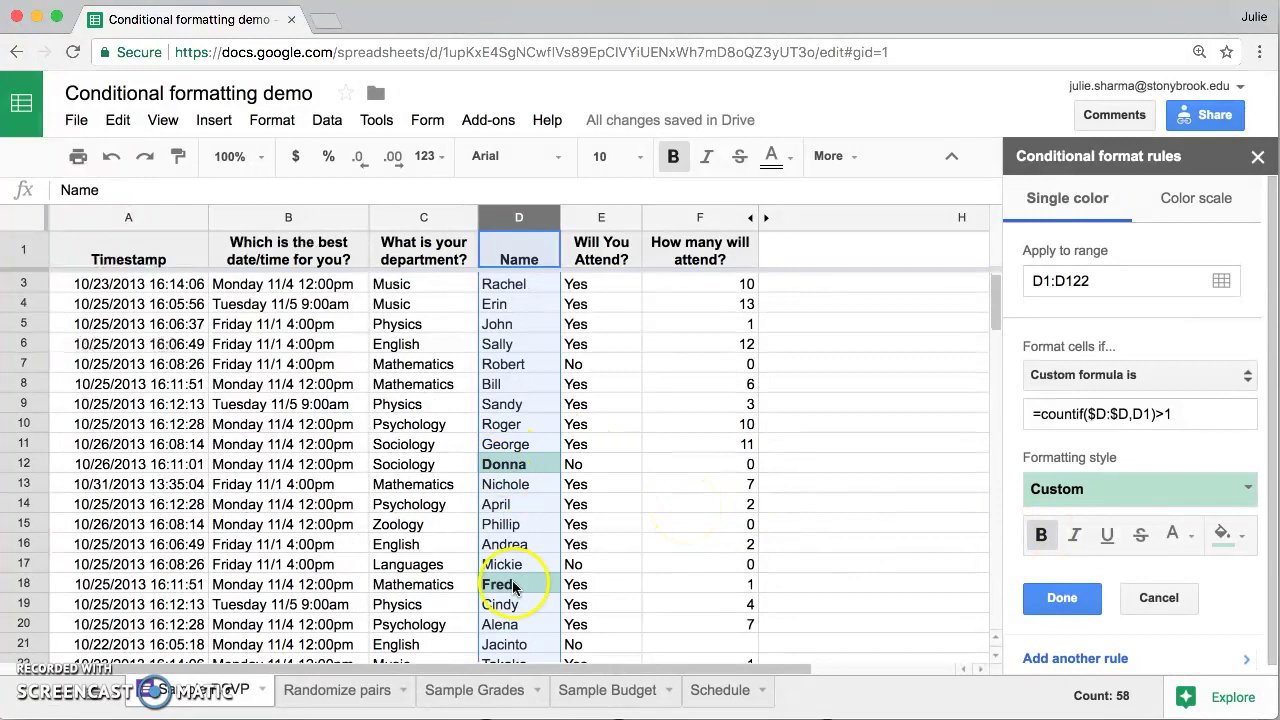
pyautogui.scroll(-6, 639, 549)
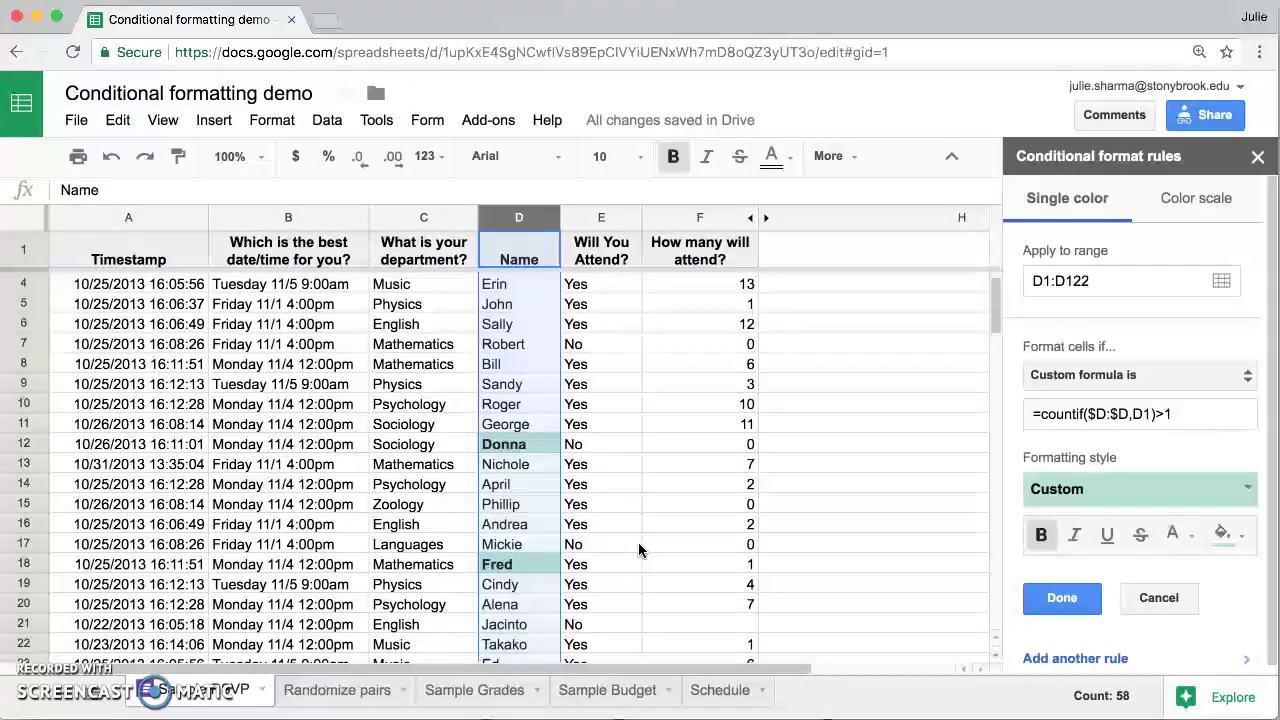
pyautogui.scroll(-9, 640, 549)
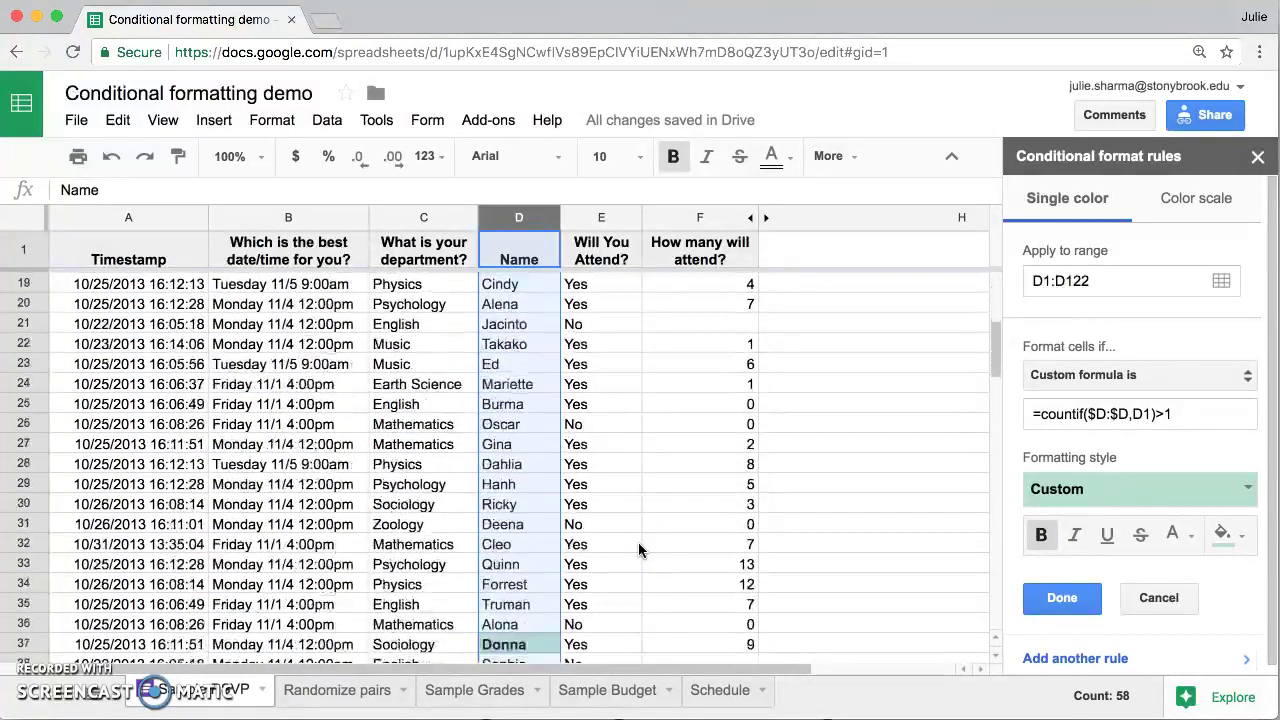
pyautogui.scroll(-3, 638, 548)
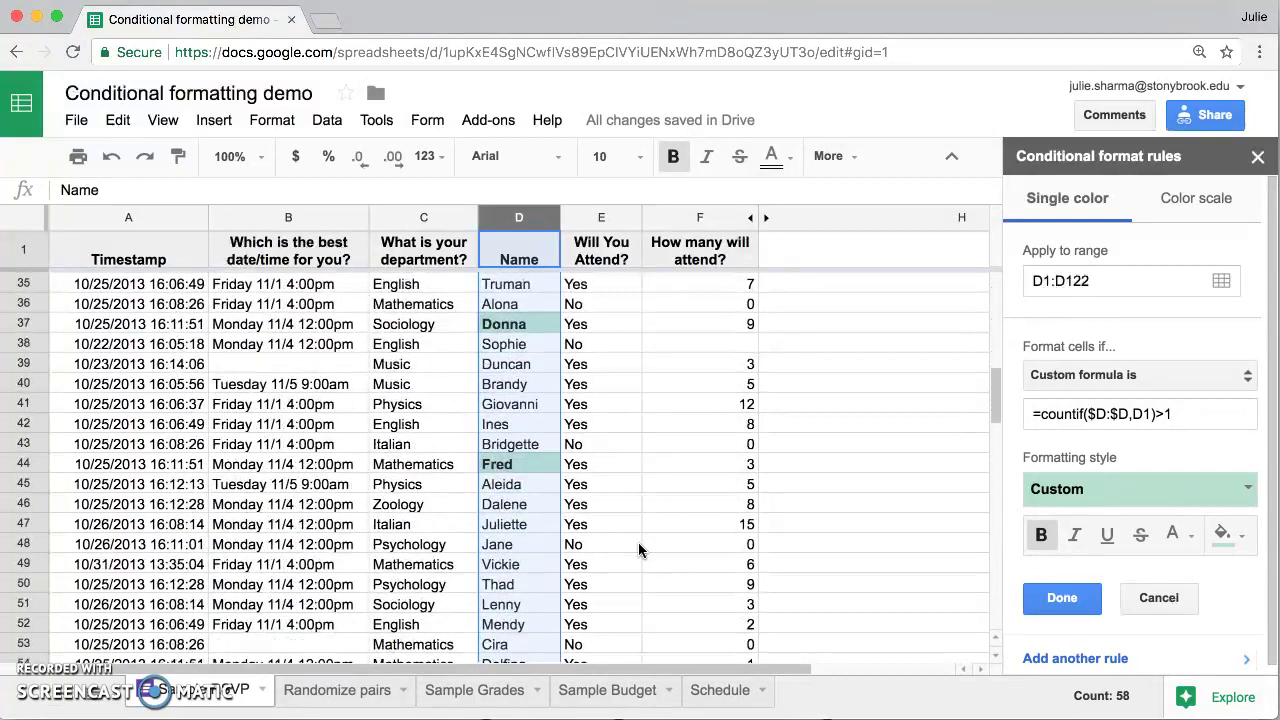
pyautogui.scroll(15, 638, 548)
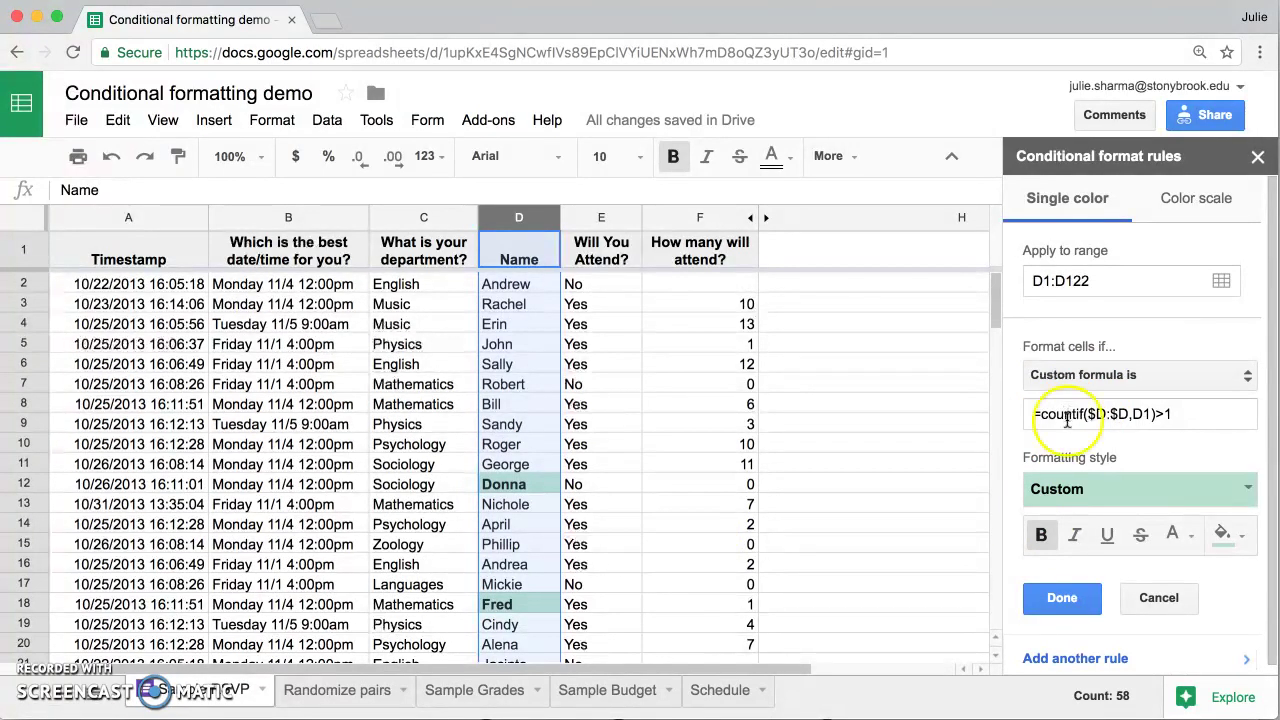
# - Save the bold green duplicate-name rule and deselect column D
pyautogui.click(1060, 597)
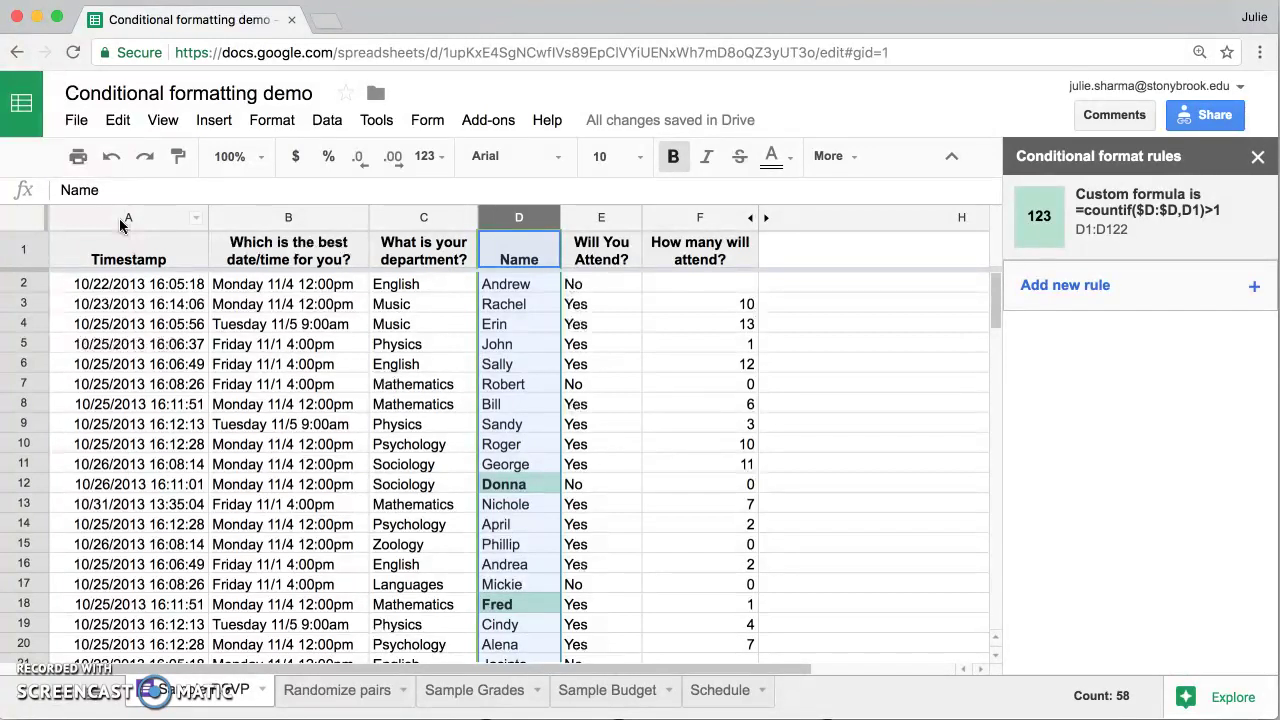
pyautogui.click(130, 364)
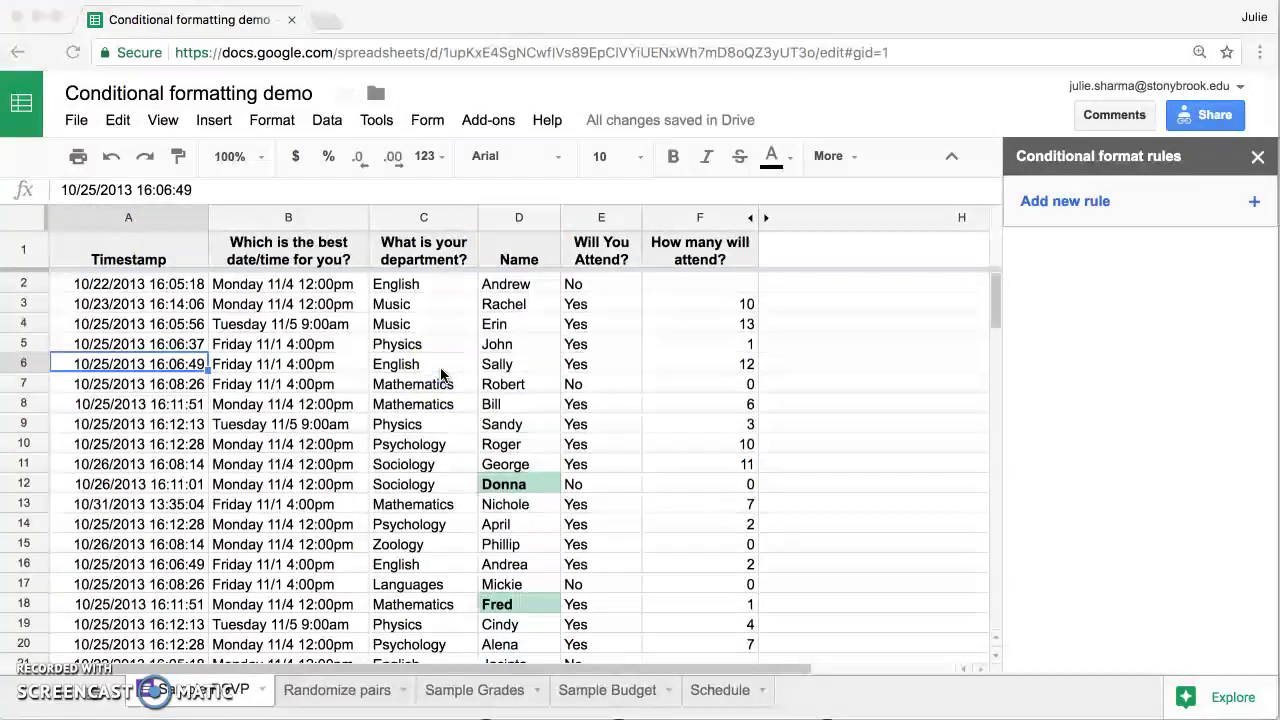
# - Select the whole table across columns A through H
pyautogui.click(121, 216)
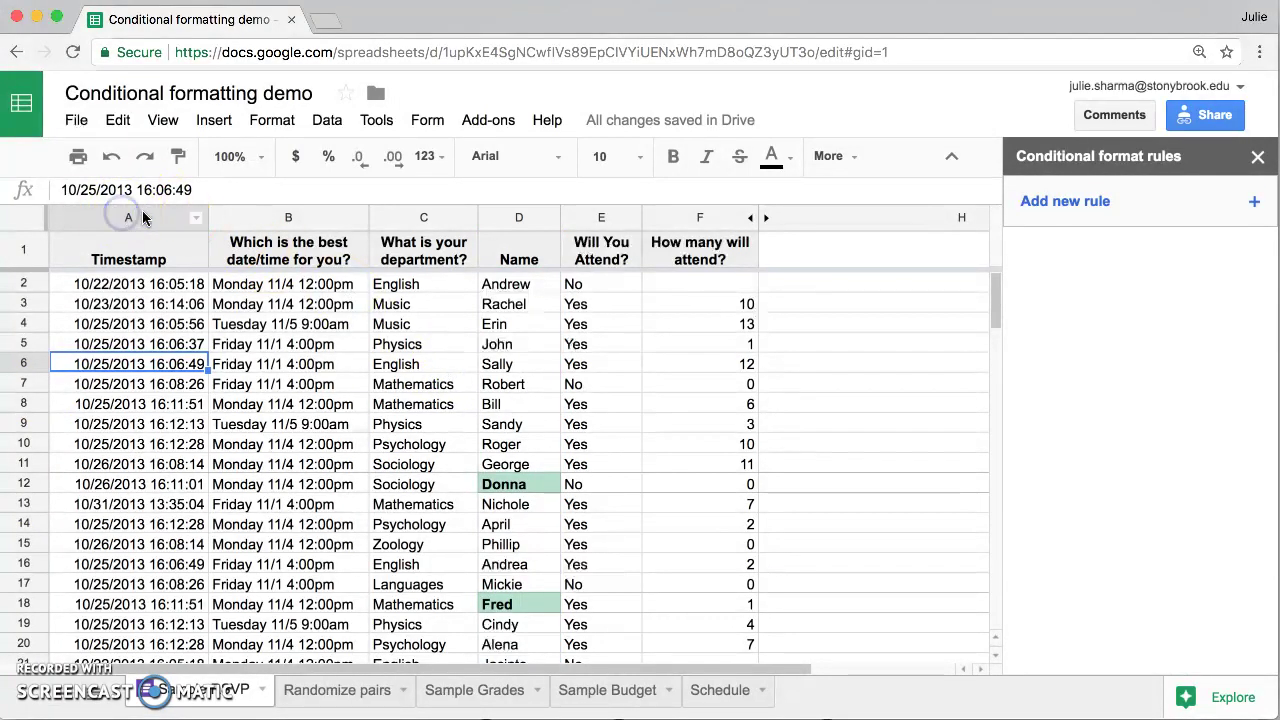
pyautogui.click(121, 216)
pyautogui.click(253, 218)
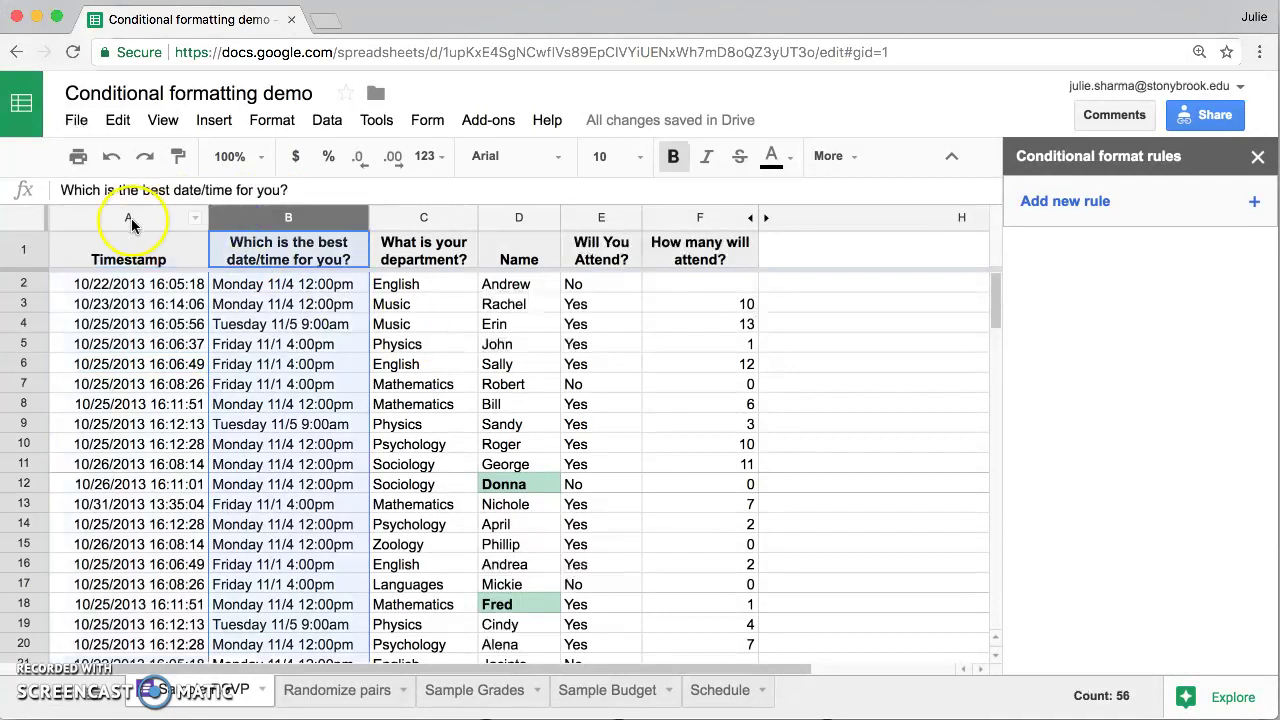
pyautogui.moveTo(131, 218); pyautogui.dragTo(838, 262)
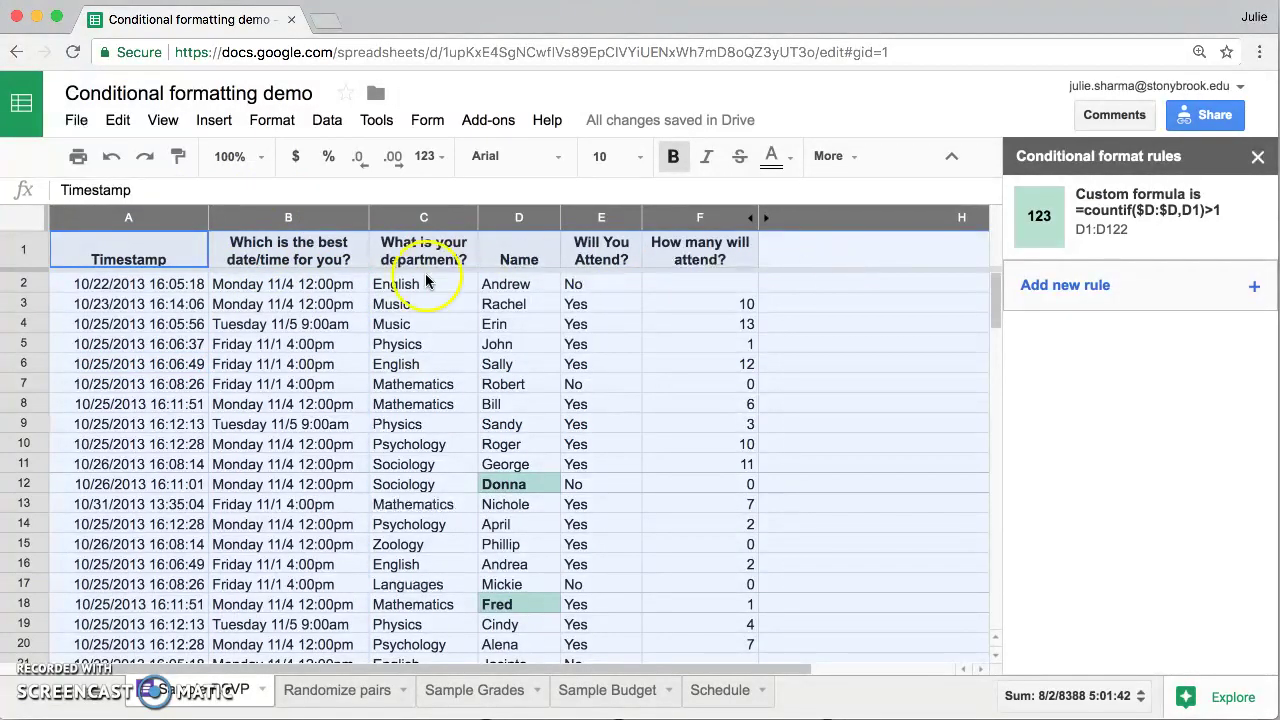
pyautogui.click(332, 122)
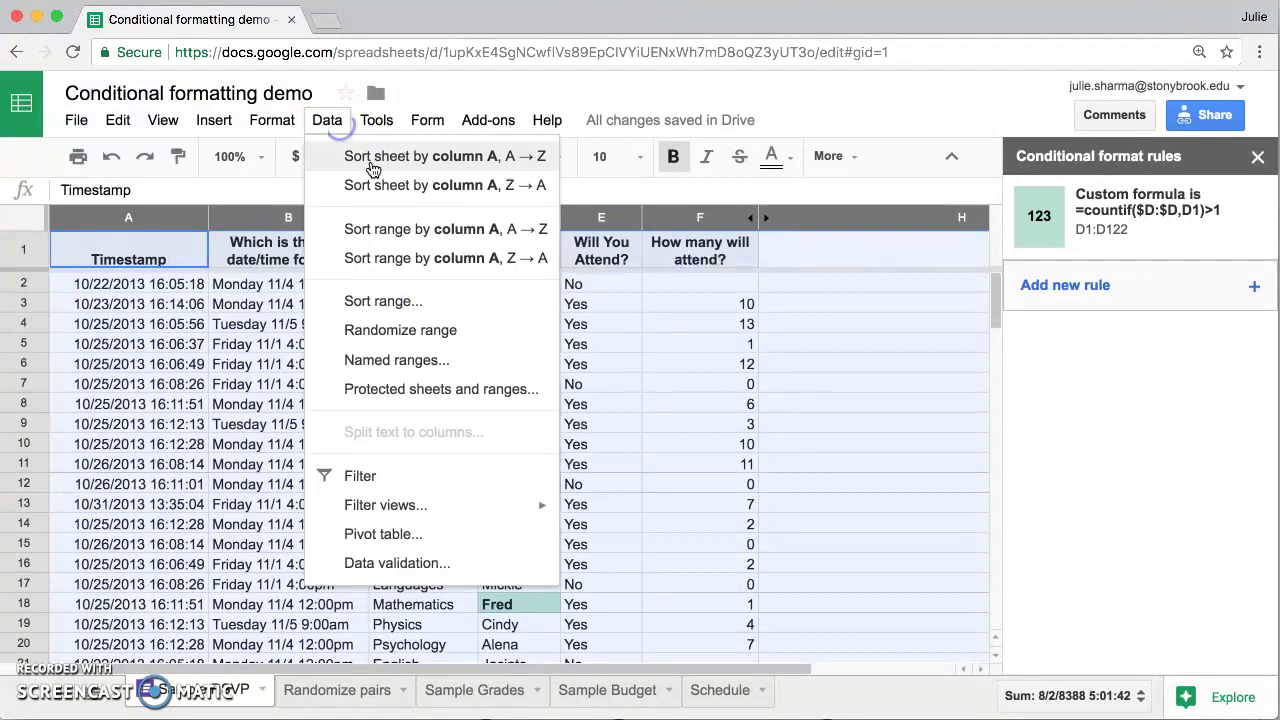
# - Sort A1:H122 A→Z by Name, treating the first row as a header
pyautogui.click(481, 304)
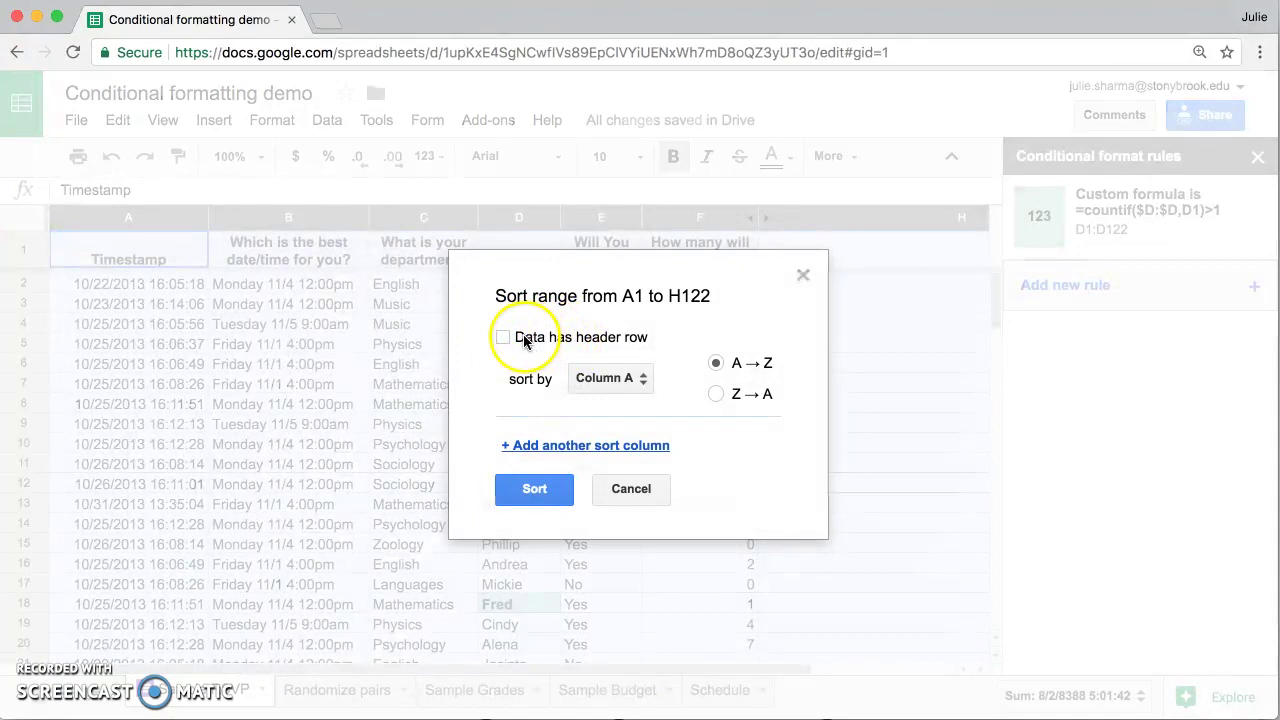
pyautogui.click(504, 339)
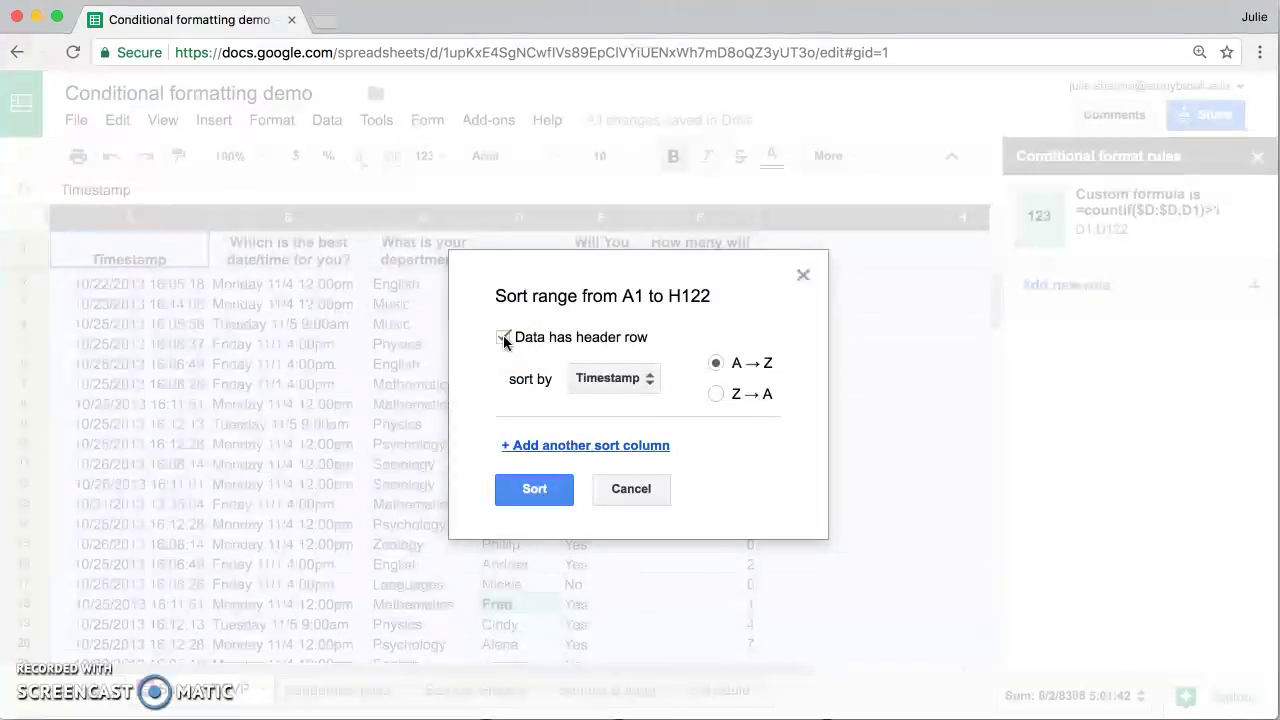
pyautogui.click(517, 341)
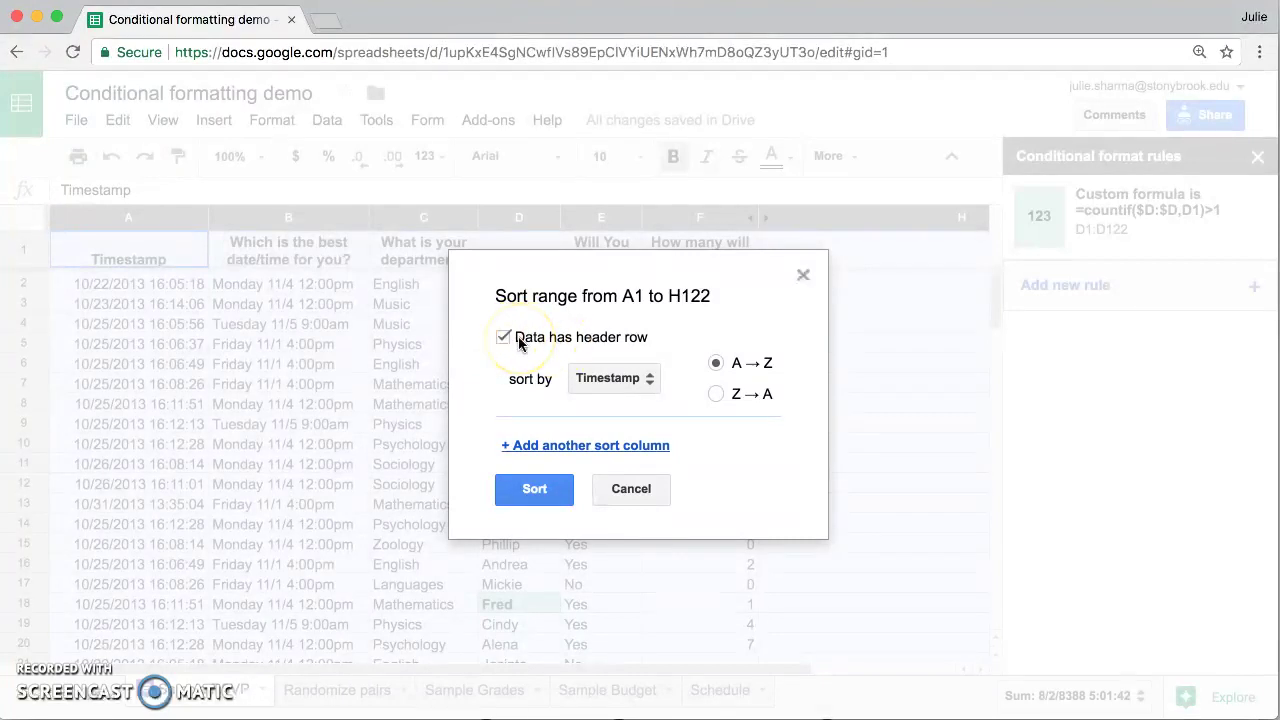
pyautogui.click(648, 380)
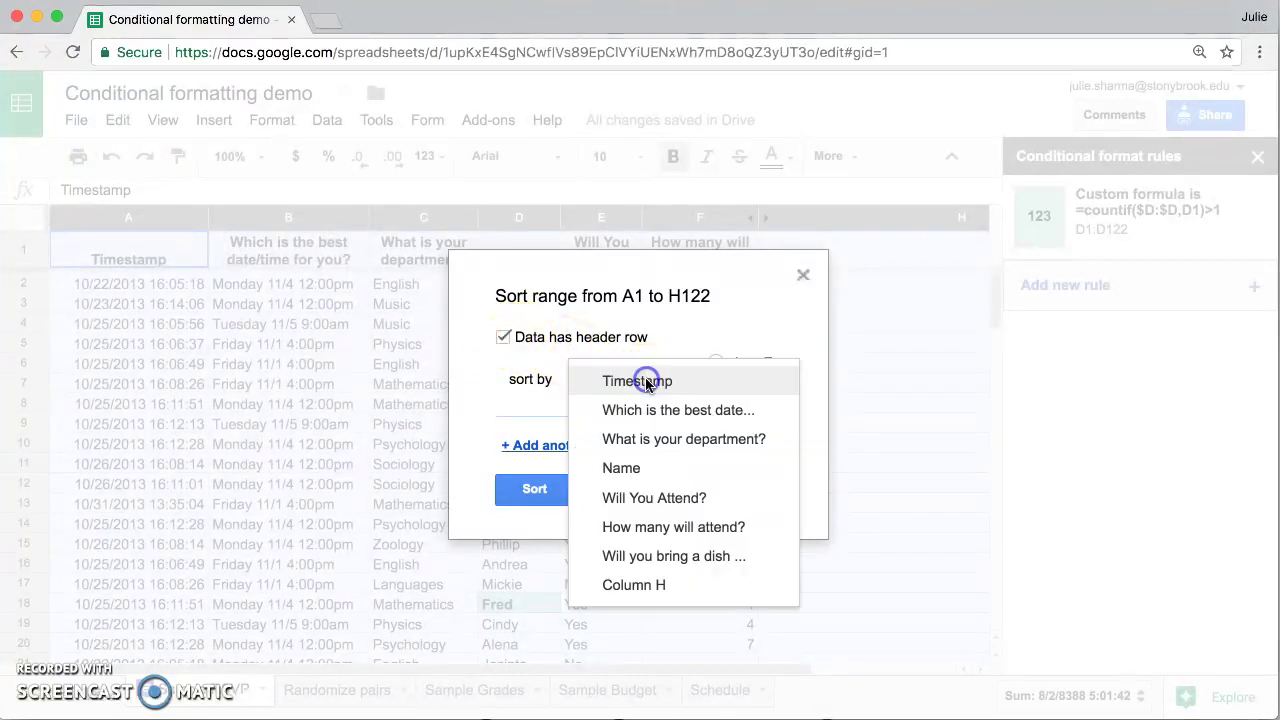
pyautogui.click(643, 476)
pyautogui.click(552, 490)
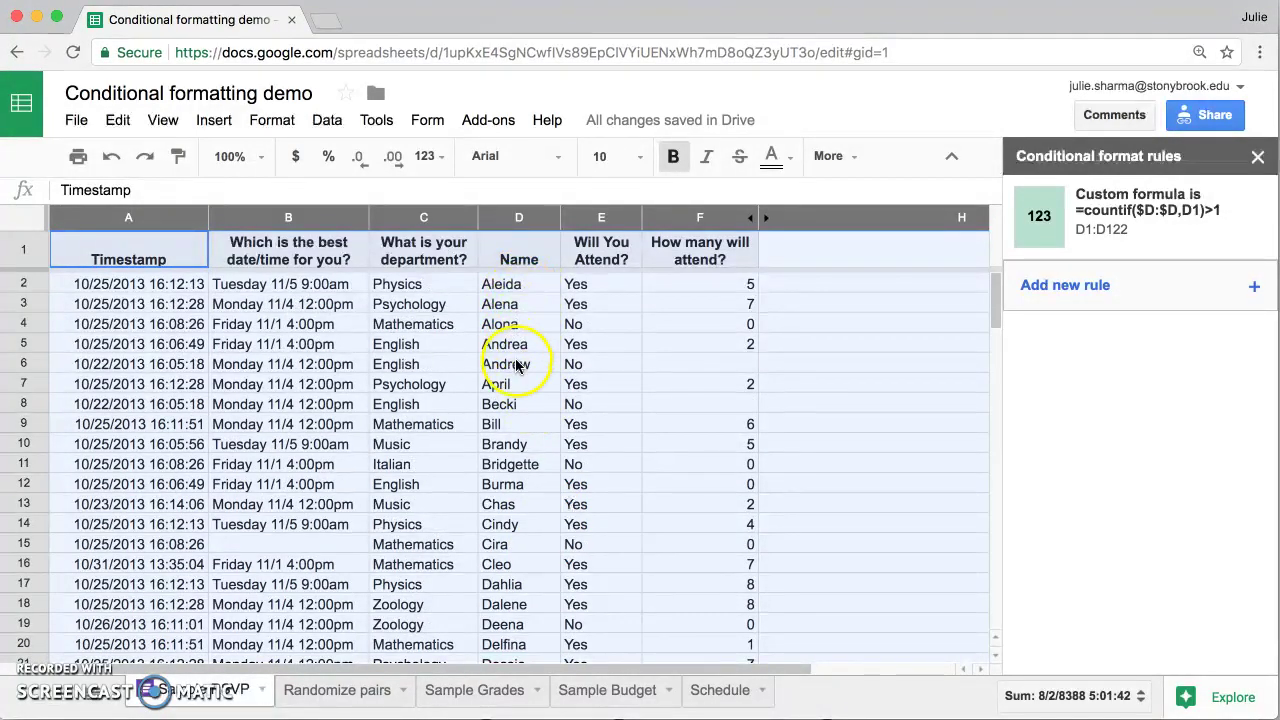
pyautogui.scroll(-5, 522, 480)
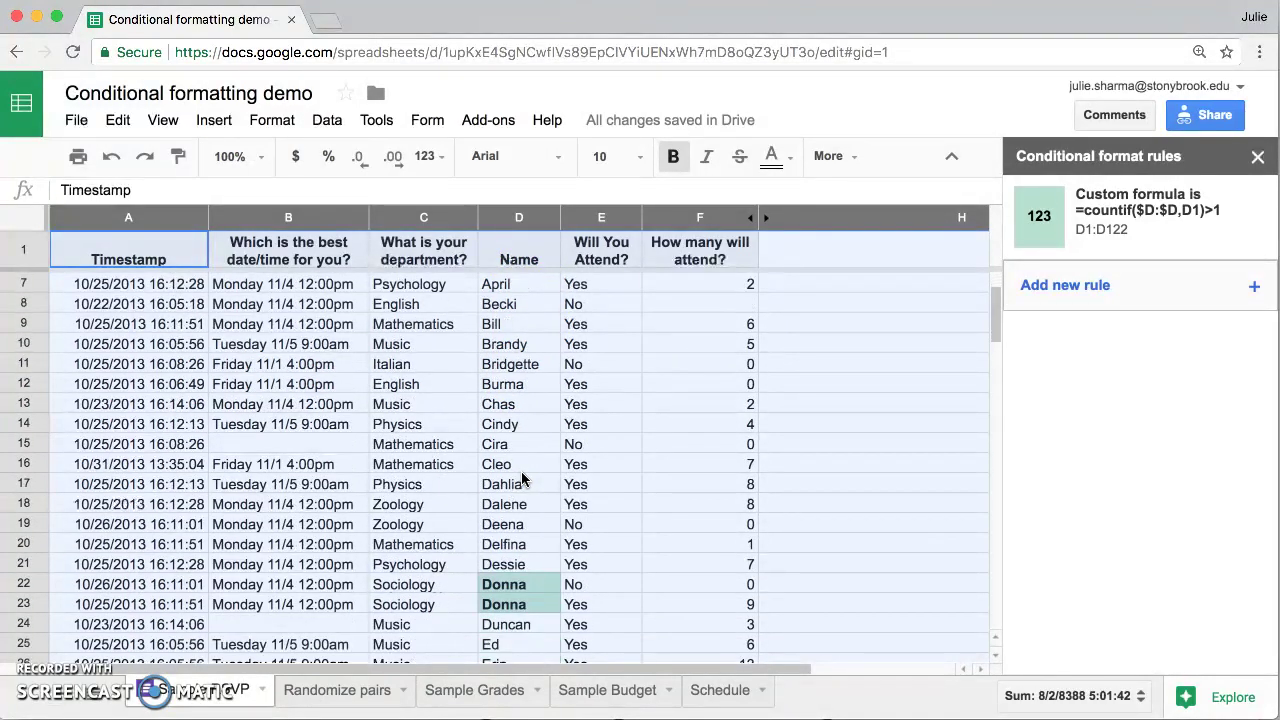
pyautogui.scroll(-1, 522, 480)
pyautogui.scroll(-3, 522, 480)
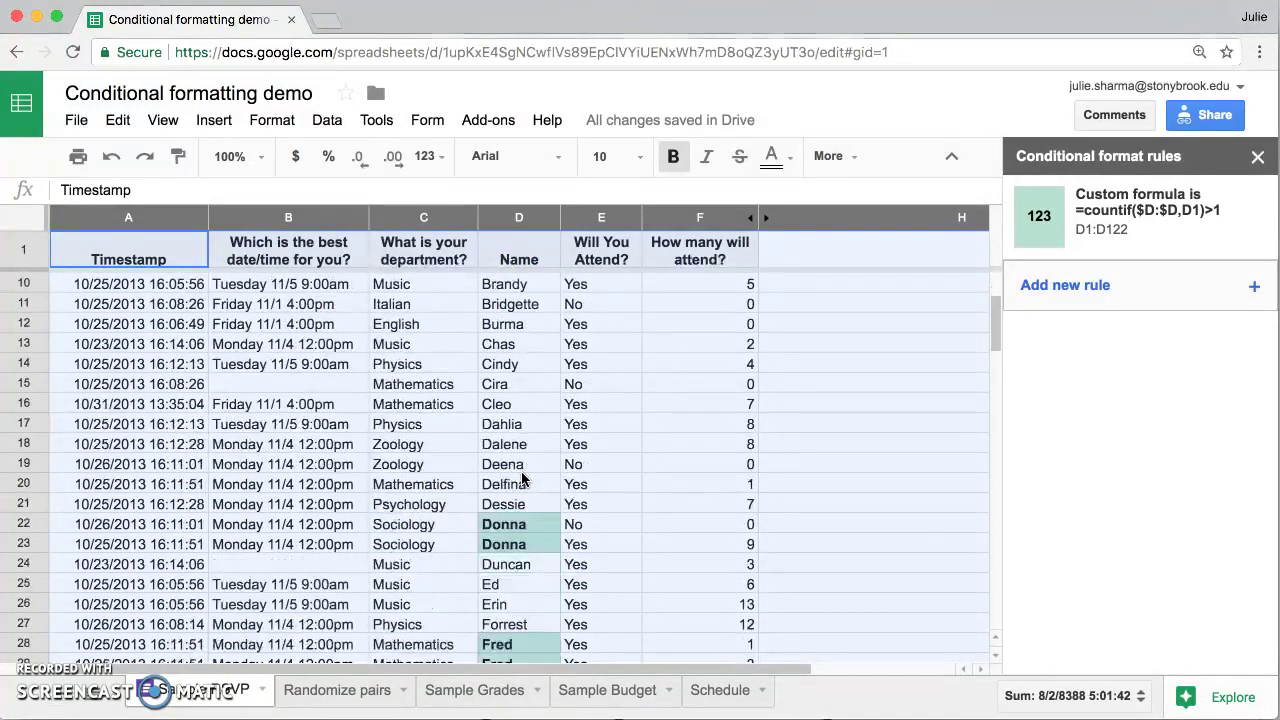
pyautogui.scroll(-1, 521, 480)
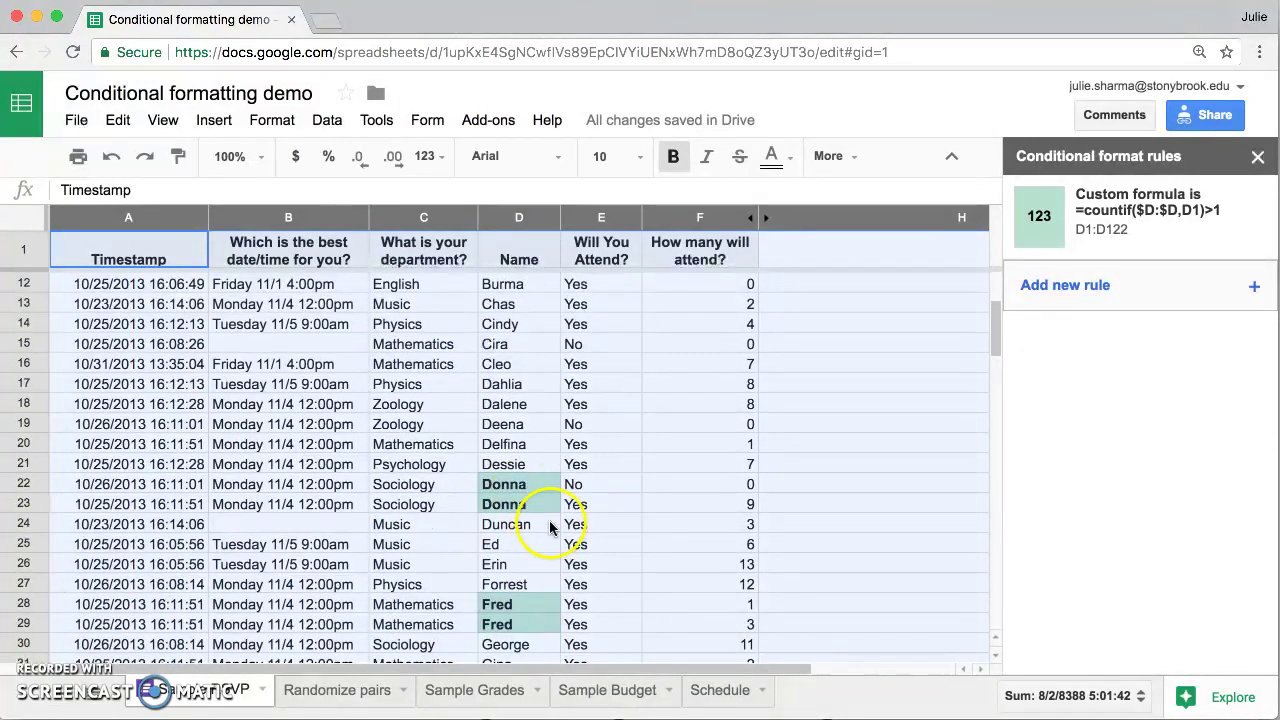
pyautogui.click(410, 486)
pyautogui.moveTo(590, 500)
pyautogui.mouseDown()
pyautogui.moveTo(680, 503)
pyautogui.moveTo(600, 503)
pyautogui.mouseUp()
pyautogui.scroll(-1, 597, 509)
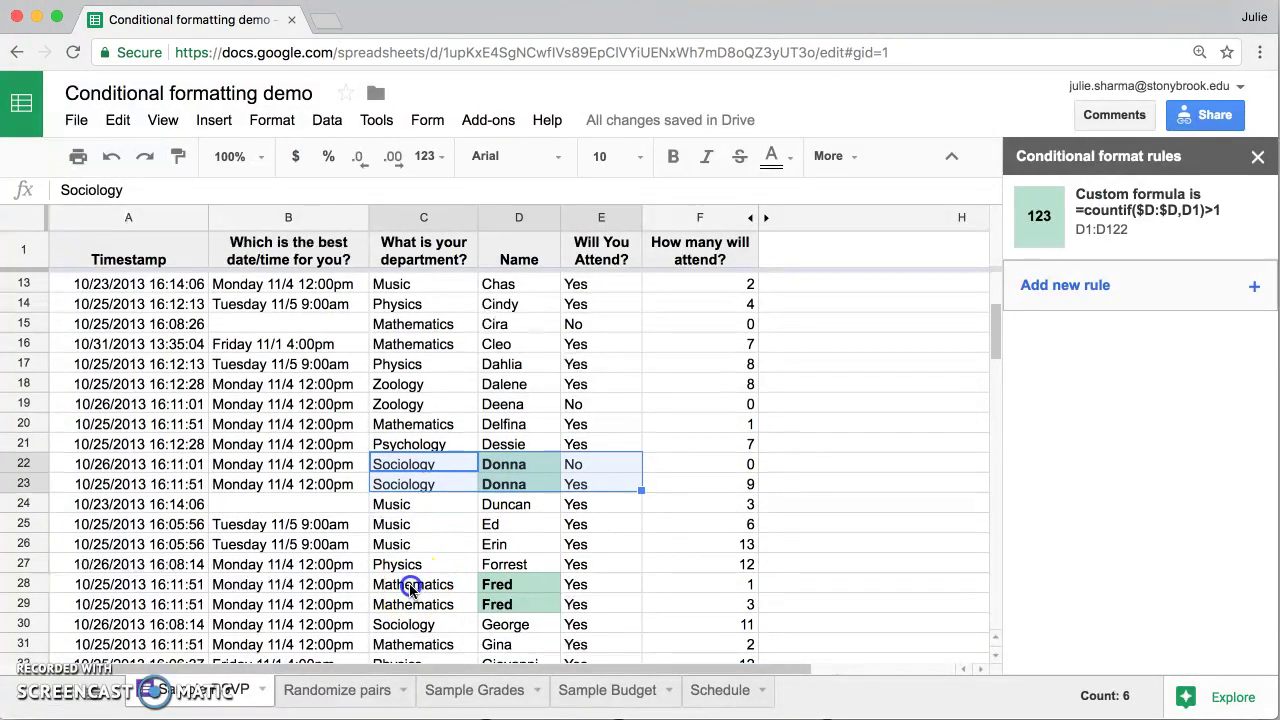
pyautogui.moveTo(430, 585); pyautogui.dragTo(521, 603)
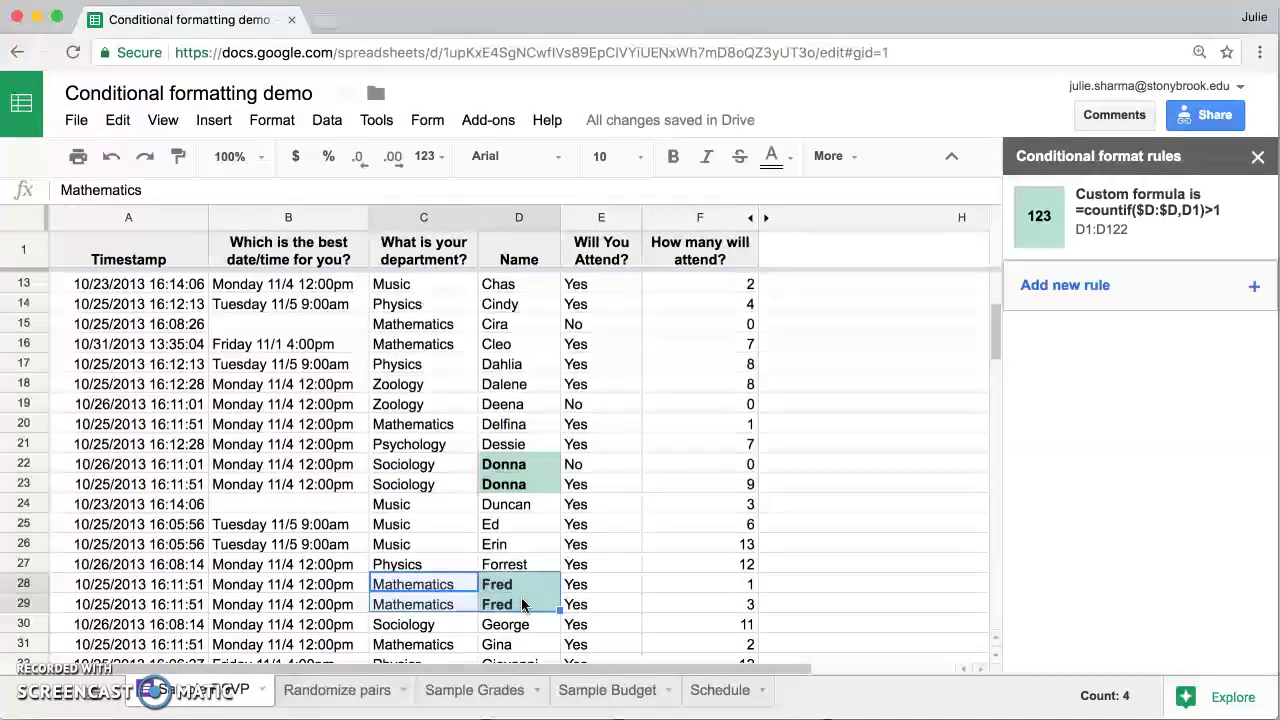